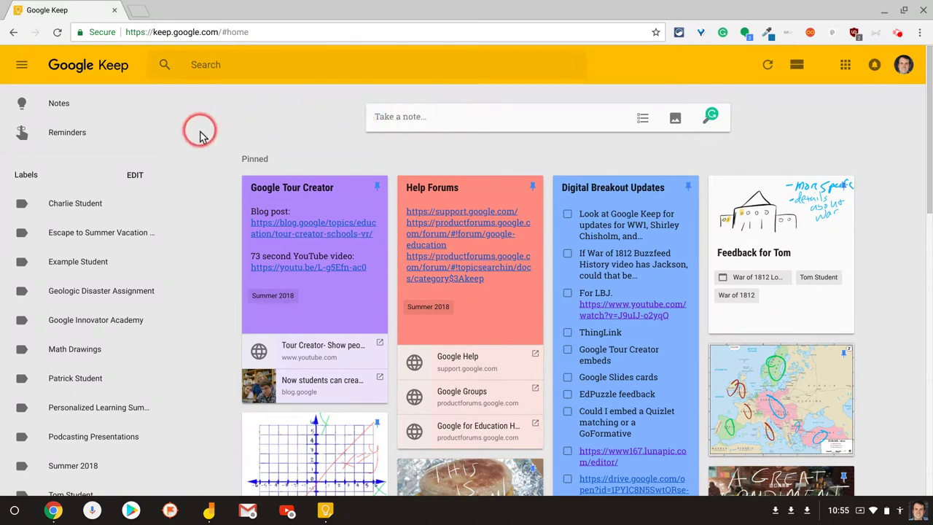
# - Scroll the left sidebar's label list down toward the Summer 2018 label
pyautogui.scroll(-3, 35, 184)
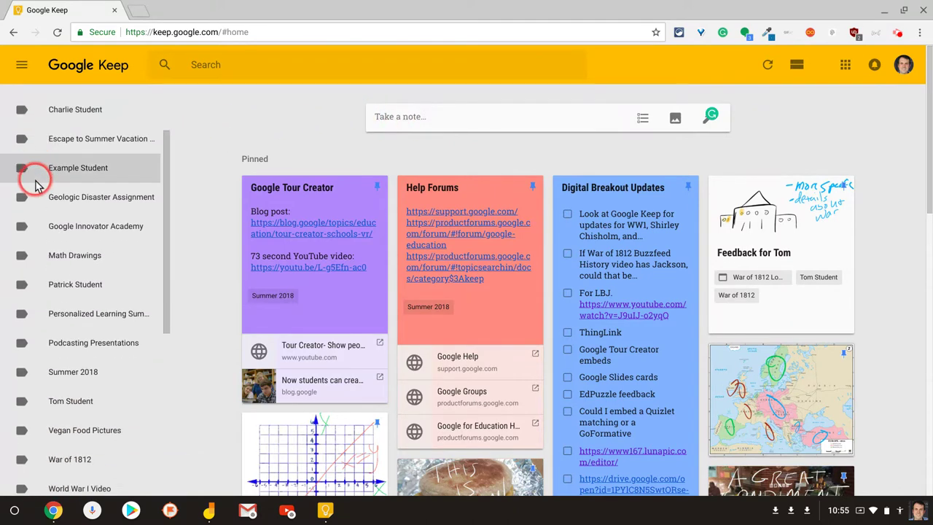
pyautogui.scroll(3, 40, 181)
pyautogui.scroll(-5, 40, 181)
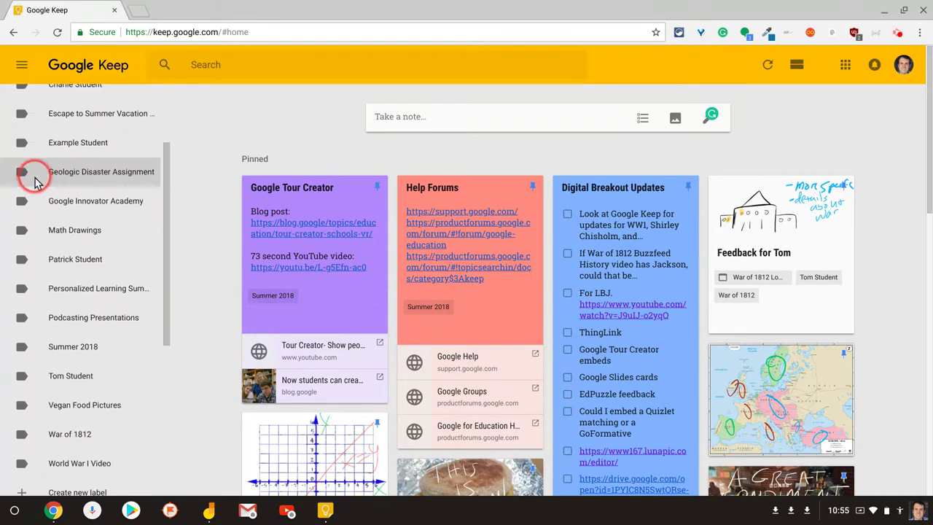
pyautogui.scroll(-1, 40, 182)
pyautogui.scroll(-1, 40, 180)
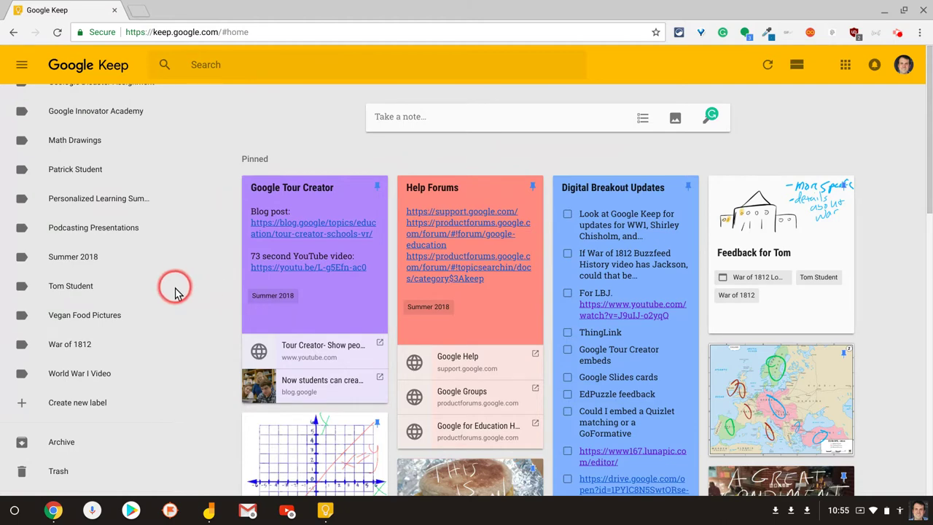
# - Filter to the Summer 2018 label, browse its notes, then return to the full Notes list
pyautogui.click(77, 258)
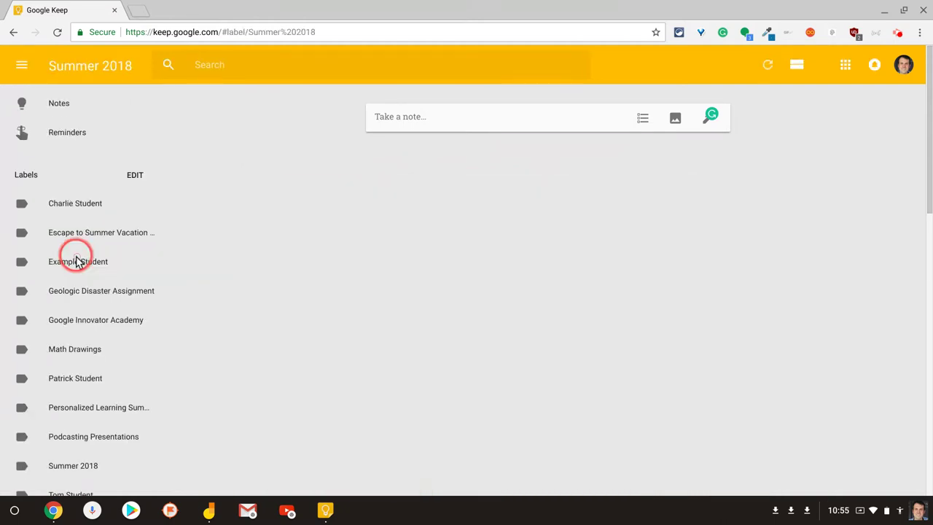
pyautogui.scroll(-1, 729, 292)
pyautogui.scroll(-5, 737, 285)
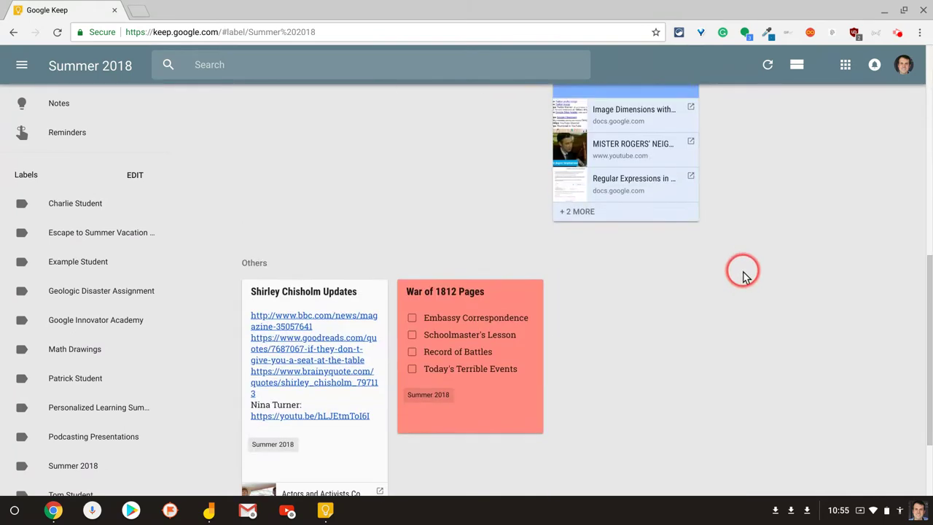
pyautogui.scroll(3, 744, 276)
pyautogui.scroll(3, 744, 273)
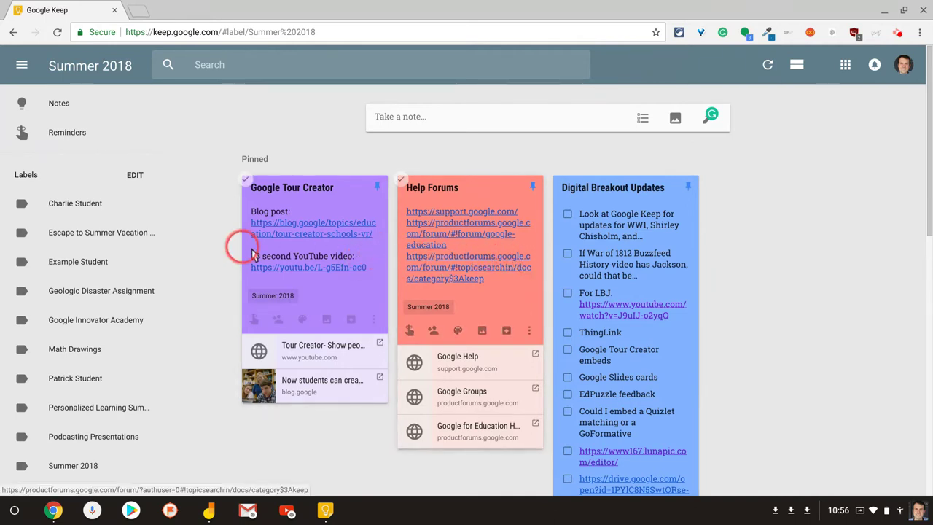
pyautogui.click(21, 67)
pyautogui.click(22, 68)
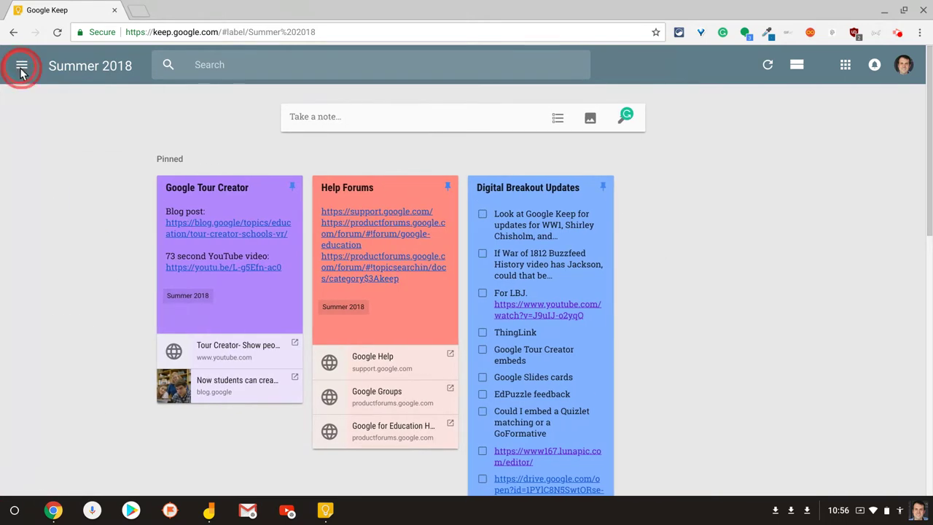
pyautogui.click(64, 108)
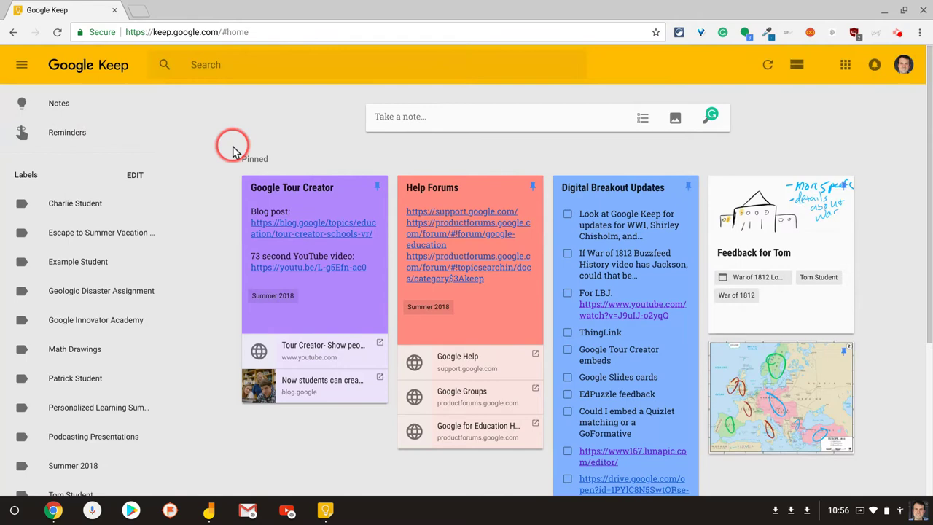
pyautogui.click(563, 120)
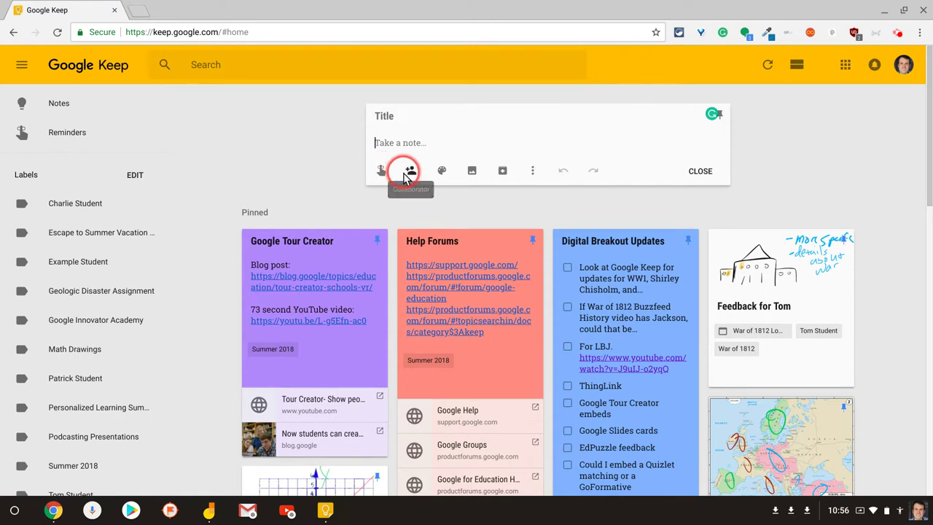
pyautogui.click(410, 170)
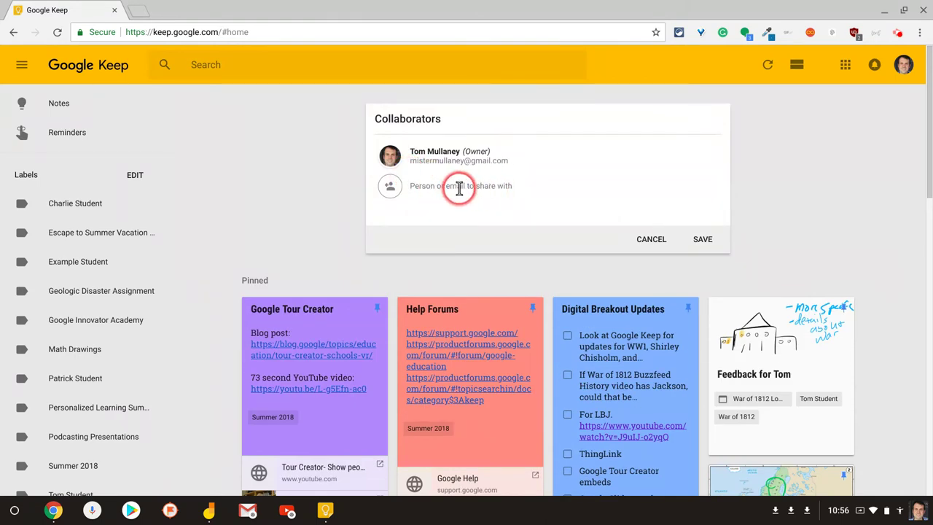
pyautogui.click(648, 239)
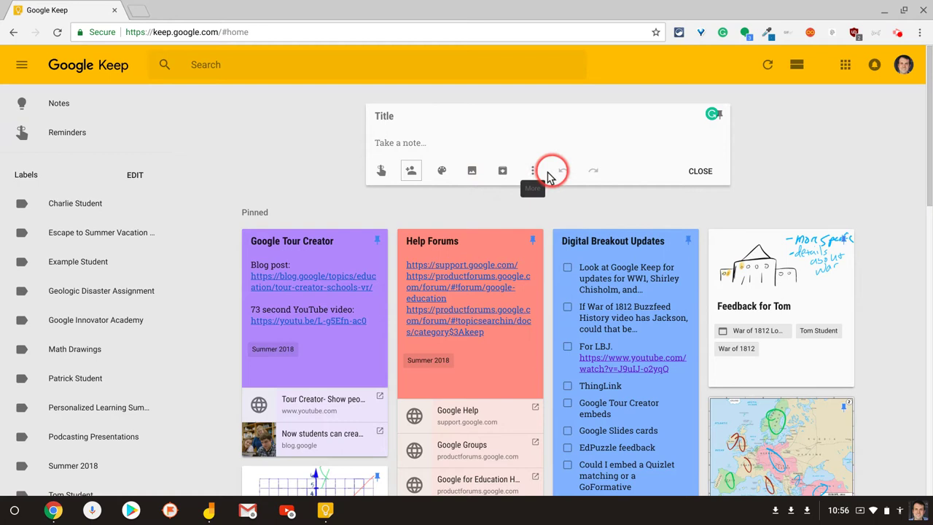
pyautogui.click(533, 170)
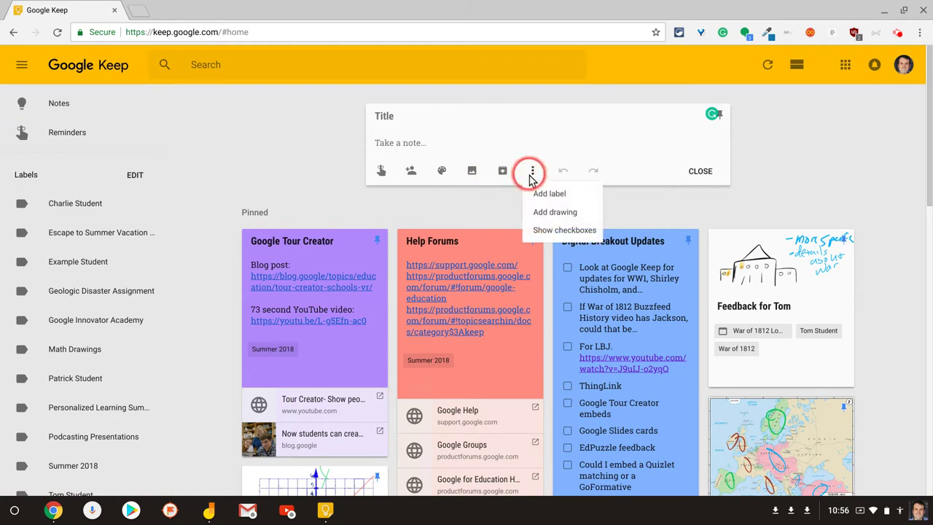
pyautogui.click(556, 229)
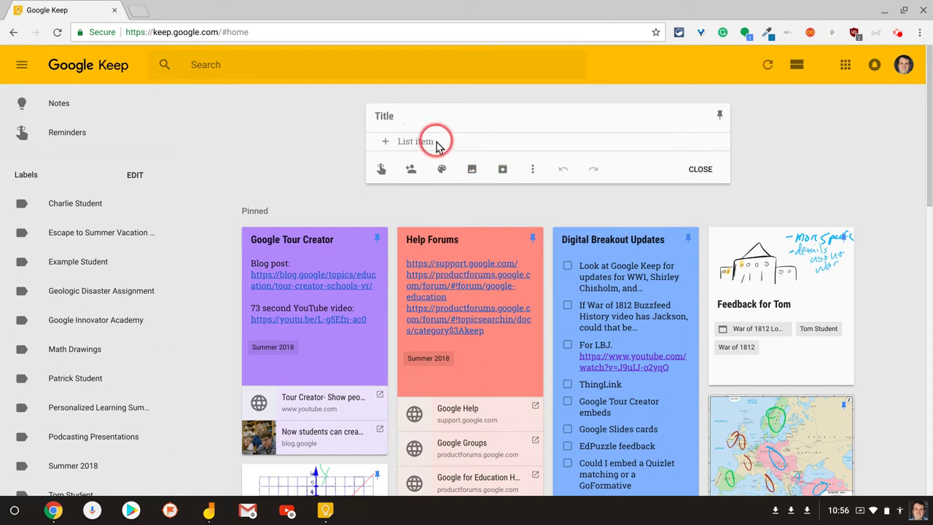
pyautogui.click(390, 120)
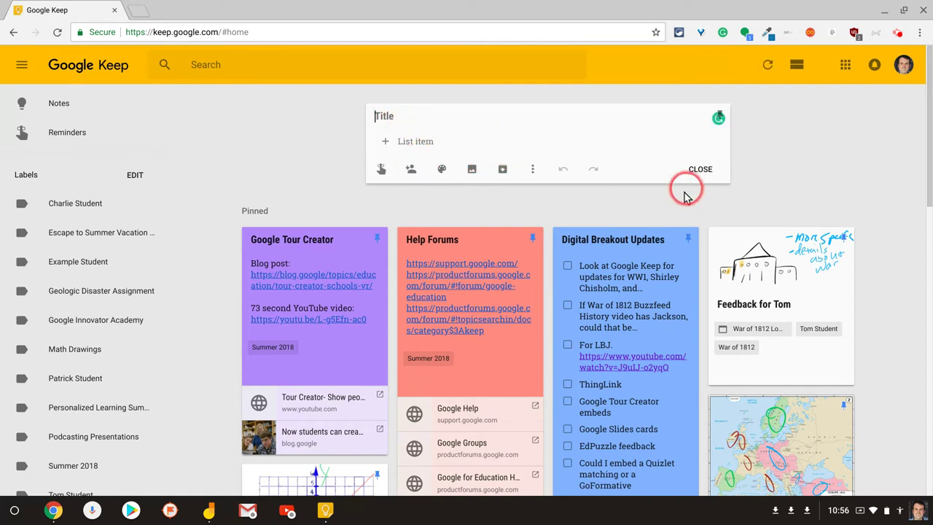
pyautogui.click(702, 171)
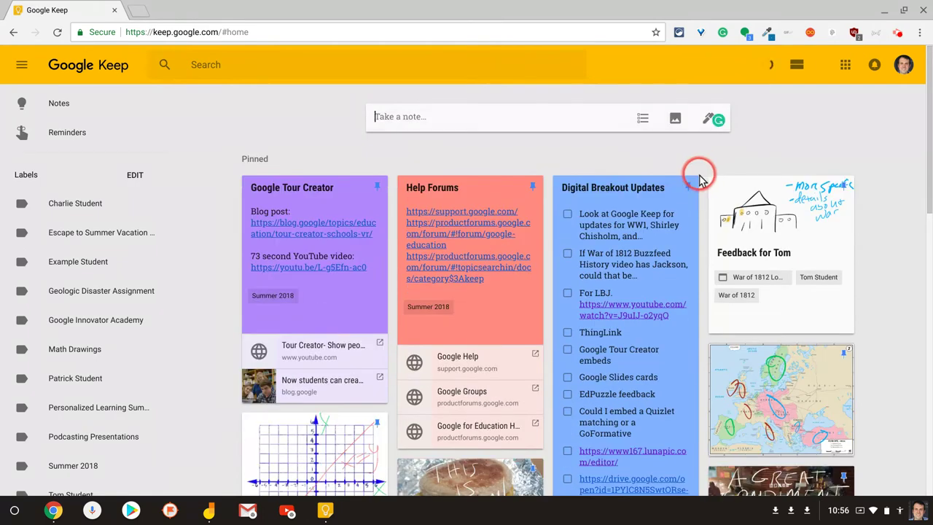
# - Create and close a drawing note containing a black zigzag stroke
pyautogui.click(715, 119)
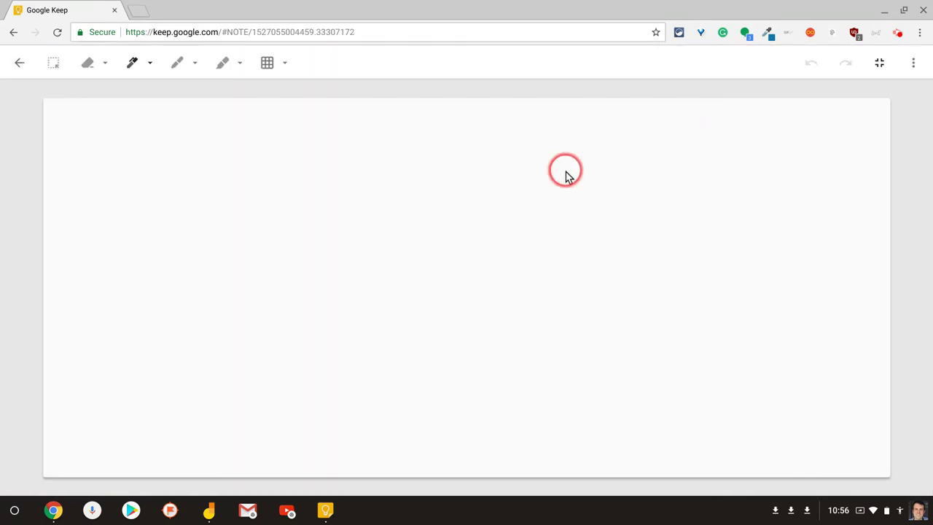
pyautogui.moveTo(307, 185)
pyautogui.mouseDown()
pyautogui.moveTo(436, 261)
pyautogui.moveTo(483, 267)
pyautogui.mouseUp()
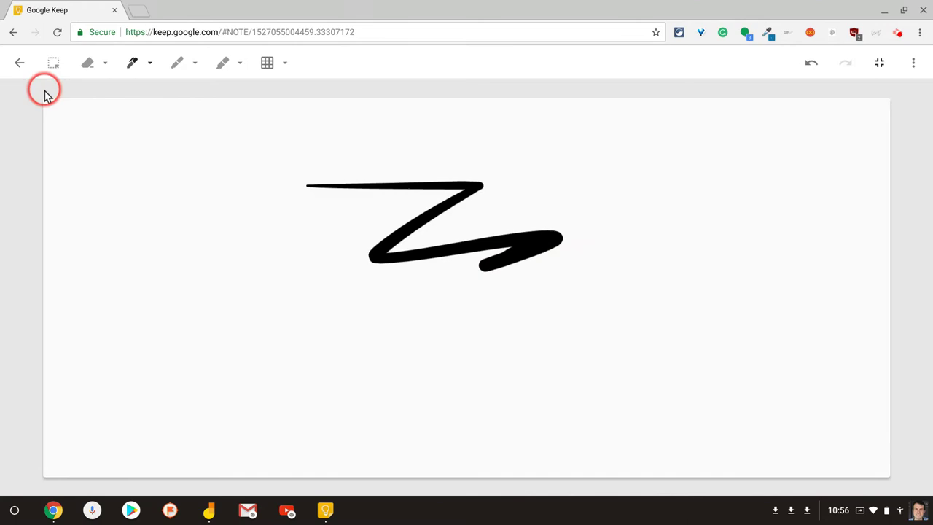
pyautogui.click(20, 66)
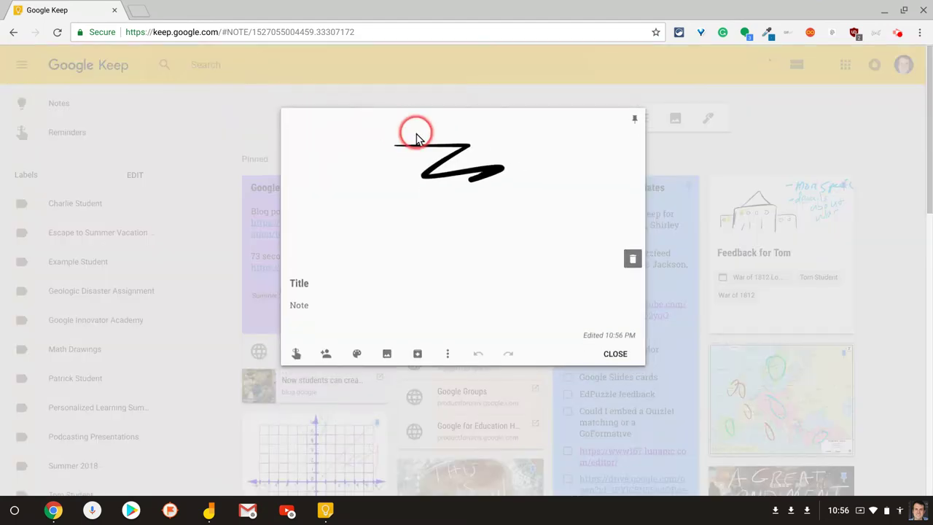
pyautogui.click(619, 354)
# - Start an image note holding the Kimmy Schmidt.gif 'That's awesome!' GIF
pyautogui.click(675, 120)
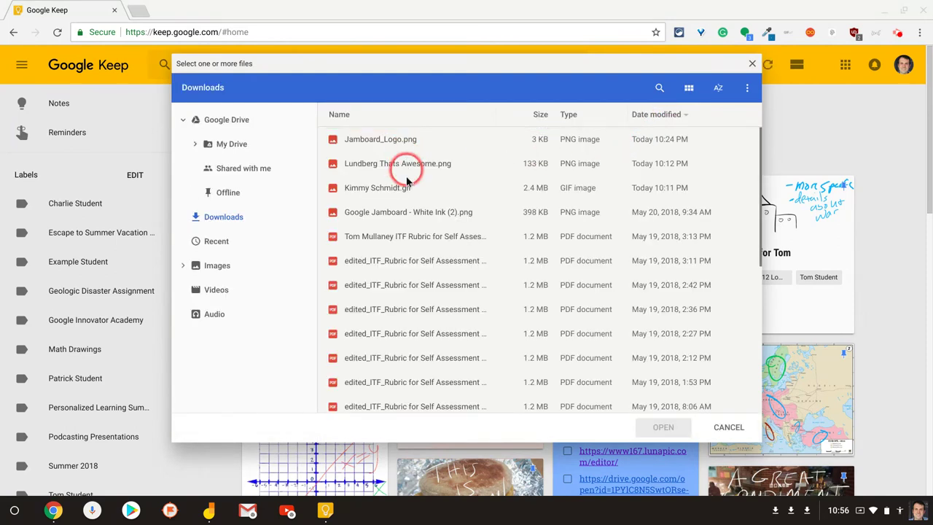
pyautogui.click(411, 170)
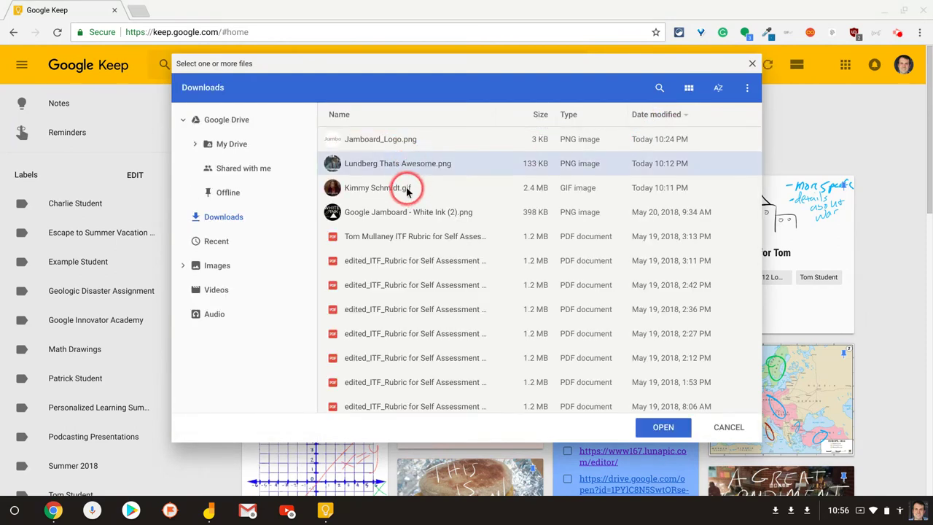
pyautogui.click(407, 189)
pyautogui.click(662, 426)
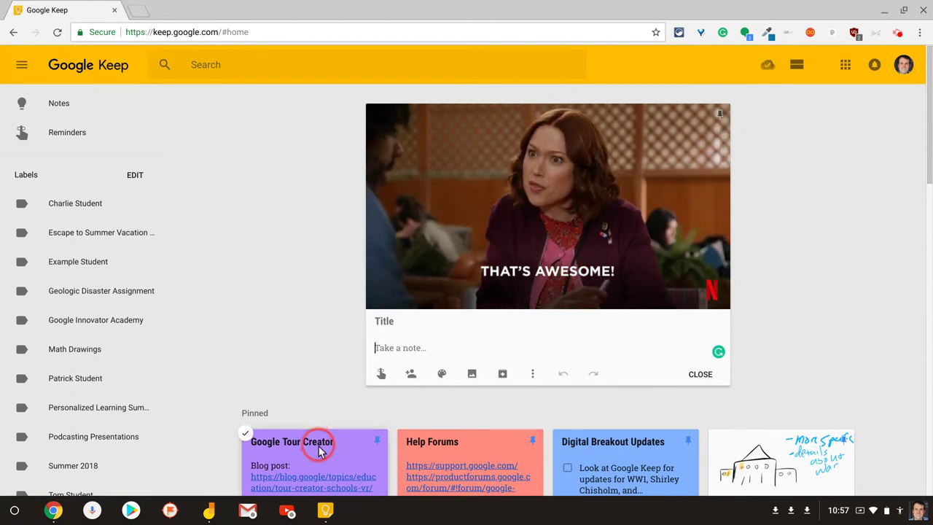
# - In the Keep Android app, record a 5-second voice note saying 'hey Google keep this is feedback for a student'
pyautogui.click(325, 514)
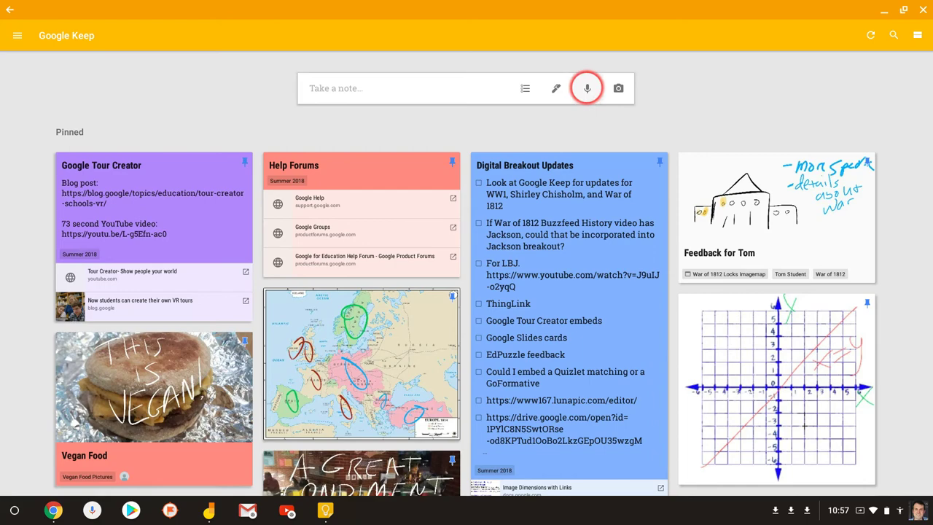
pyautogui.click(587, 88)
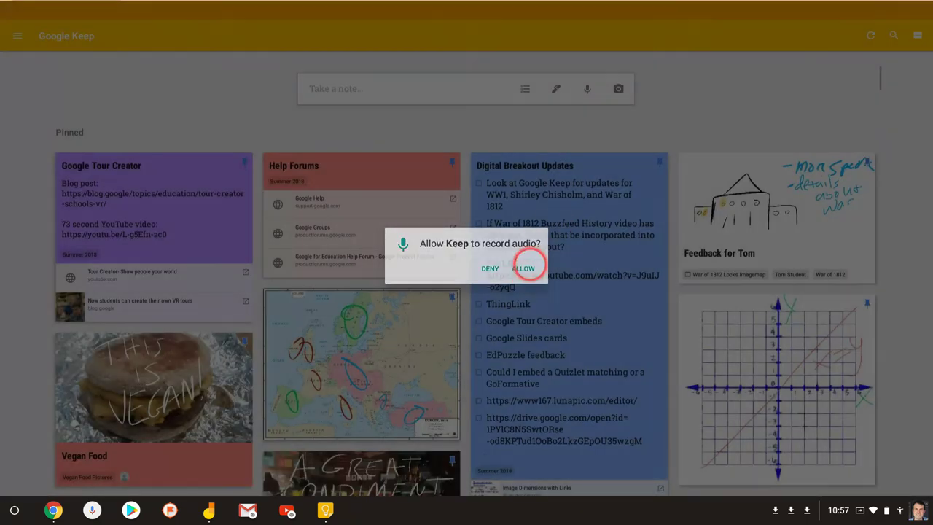
pyautogui.click(525, 267)
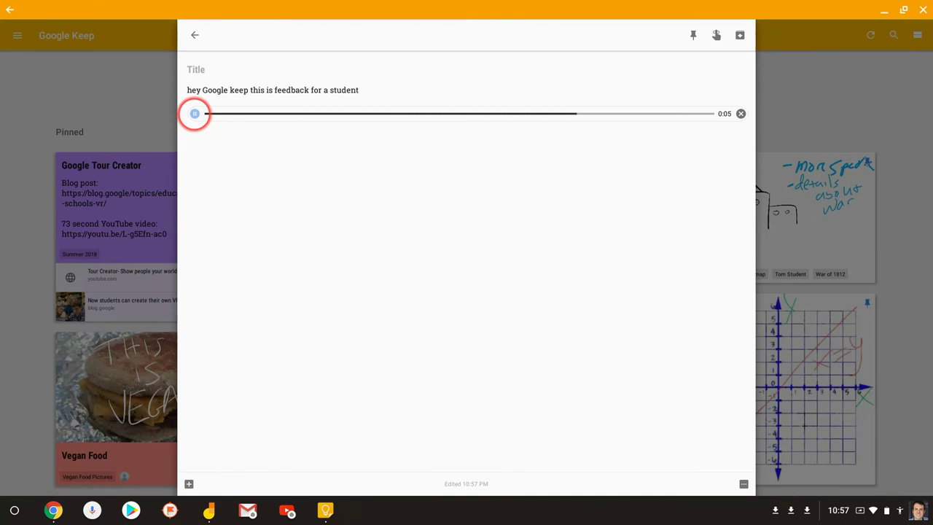
pyautogui.click(195, 113)
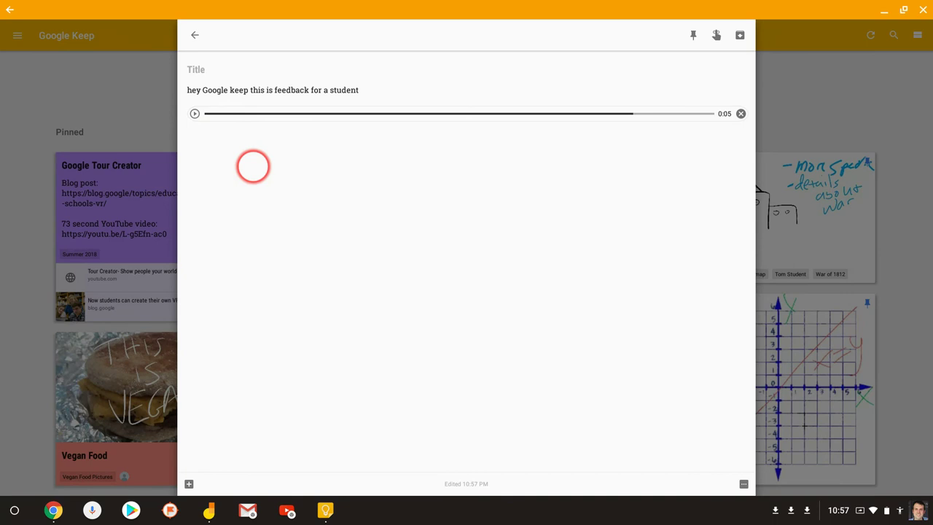
# - Switch back to Keep in Chrome, where the GIF note is still open
pyautogui.click(53, 510)
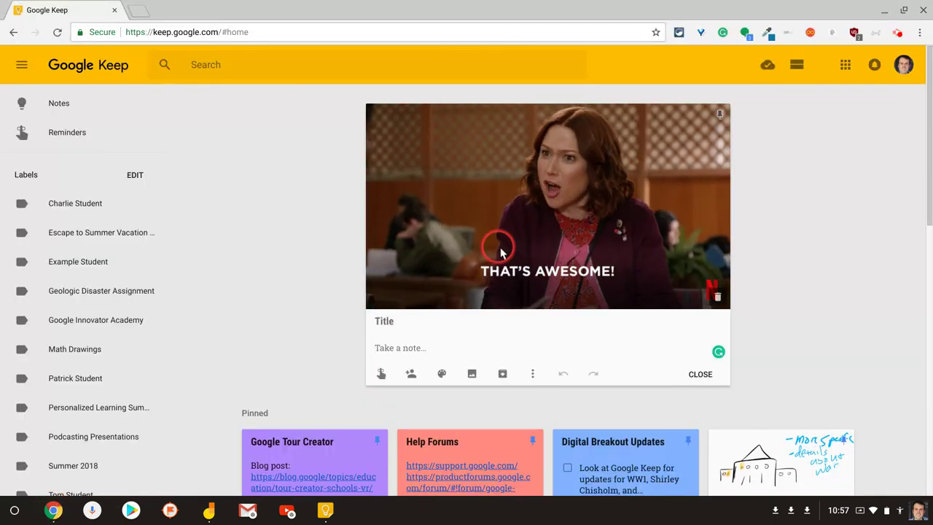